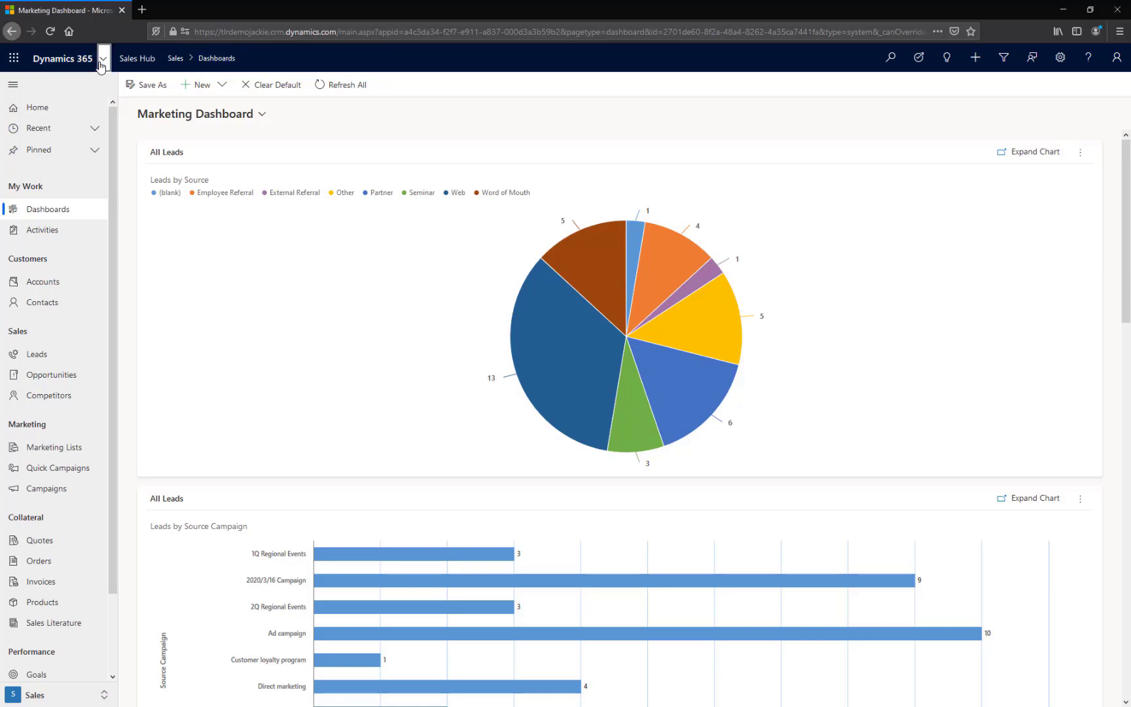
Step: Open the Special Loyal Customer Deal email send from the sent emails in ClickDimensions' Messaging area
click(100, 63)
click(63, 172)
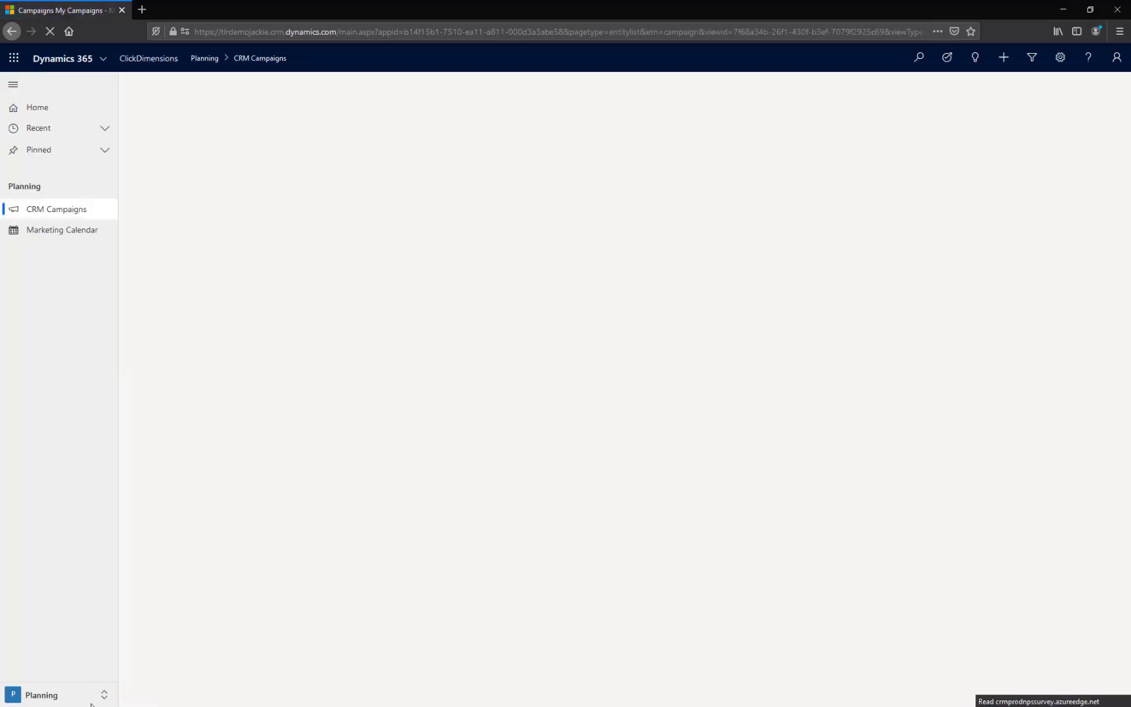
click(94, 695)
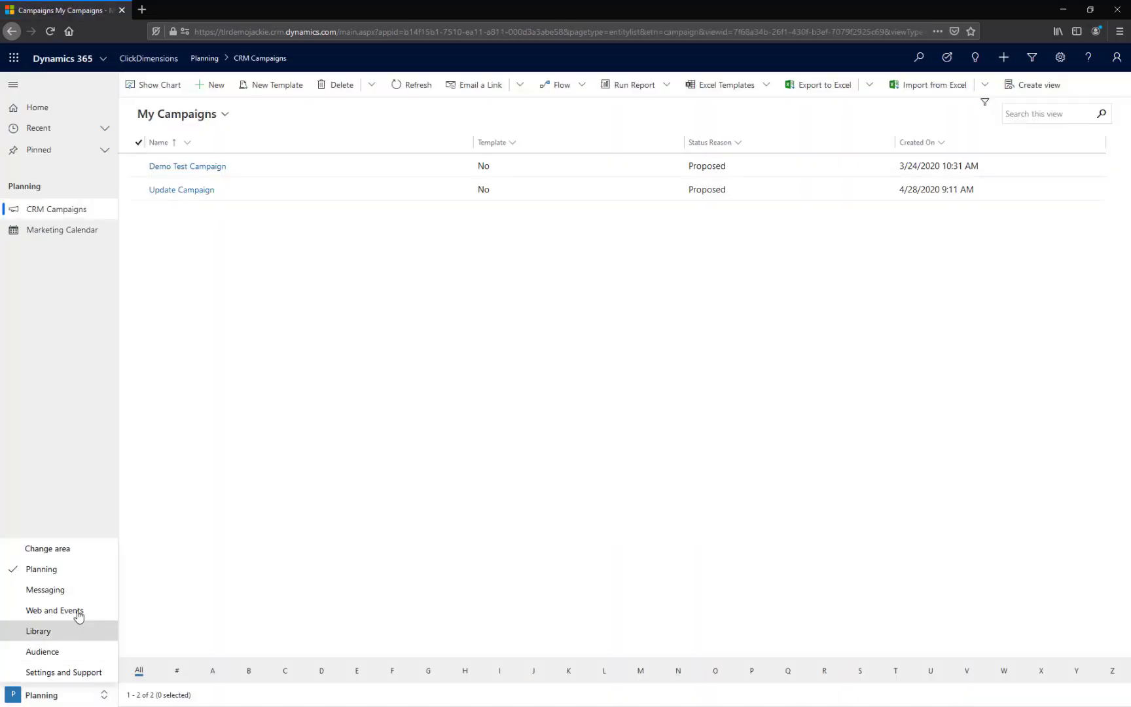
click(73, 591)
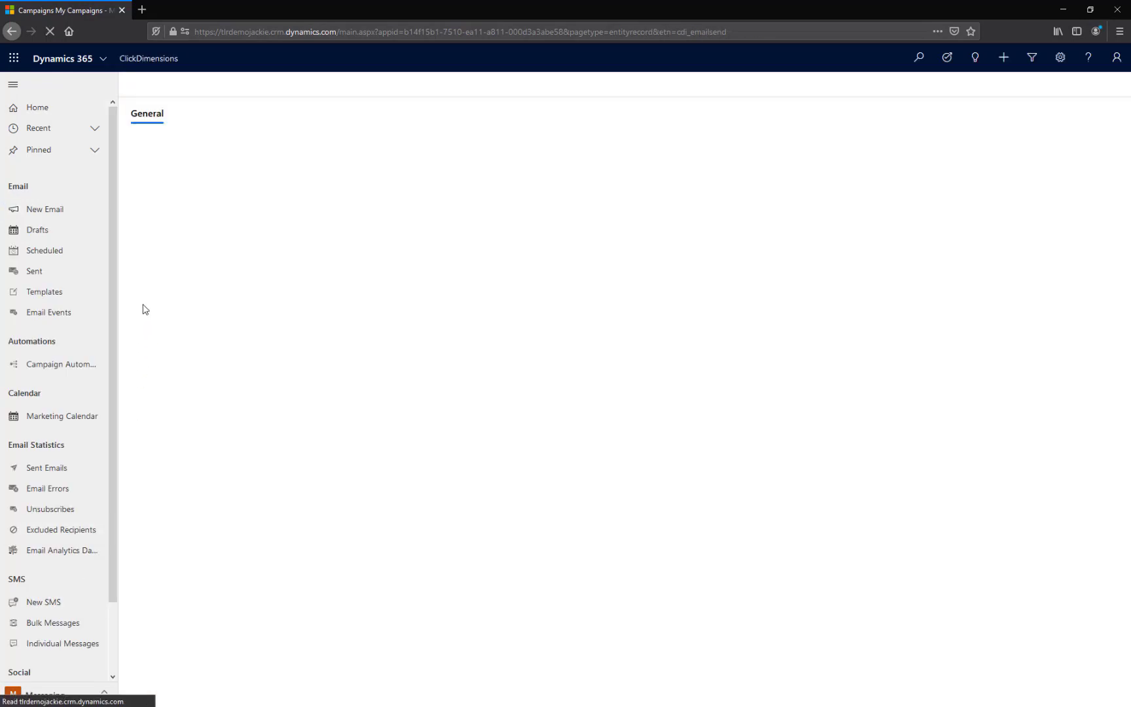
click(56, 278)
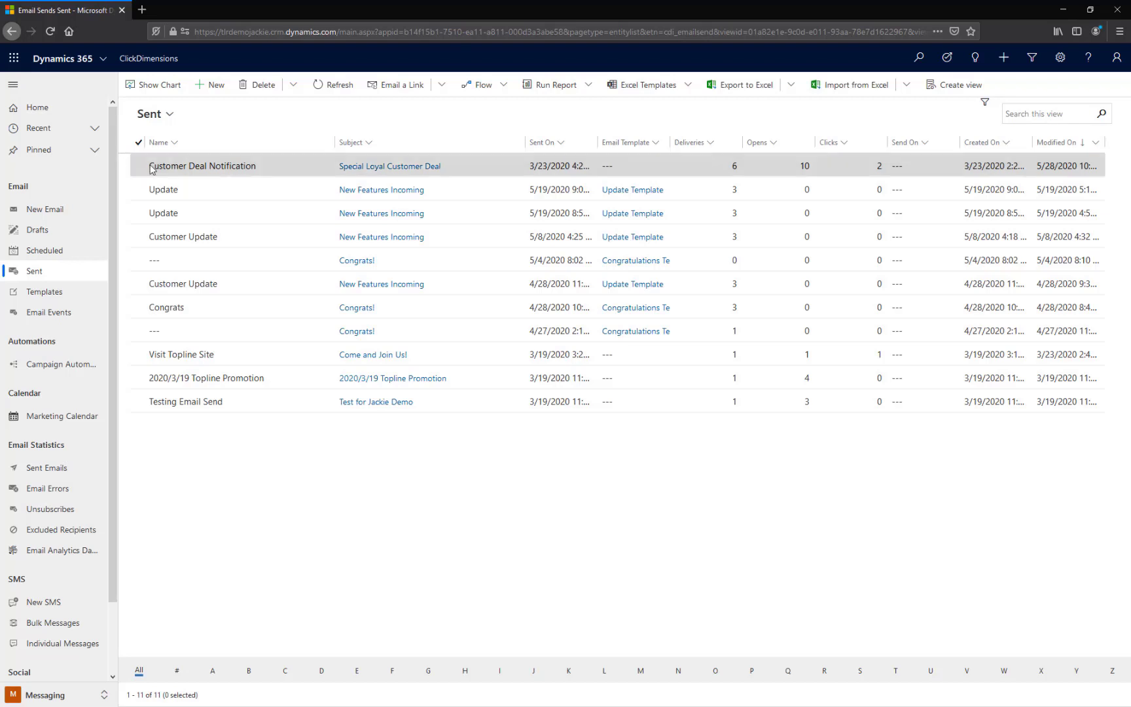
click(382, 167)
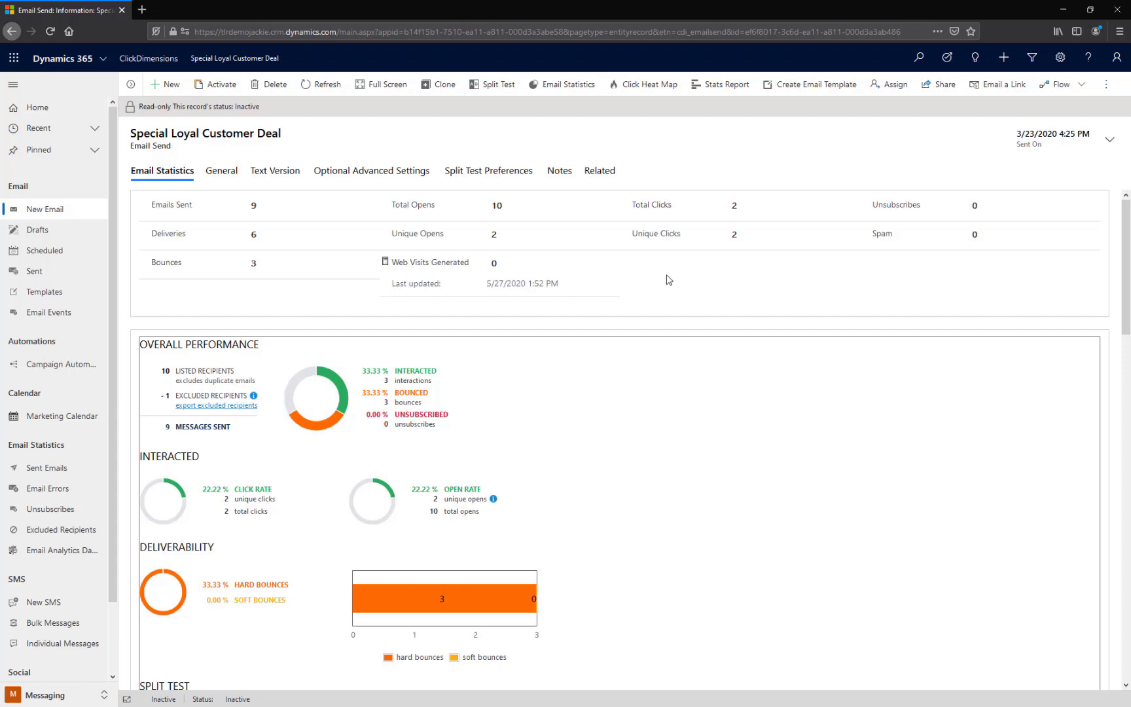
Step: Review the email send's summary figures, overall performance, interaction, deliverability and split test sections
scroll(645, 327, down, 1)
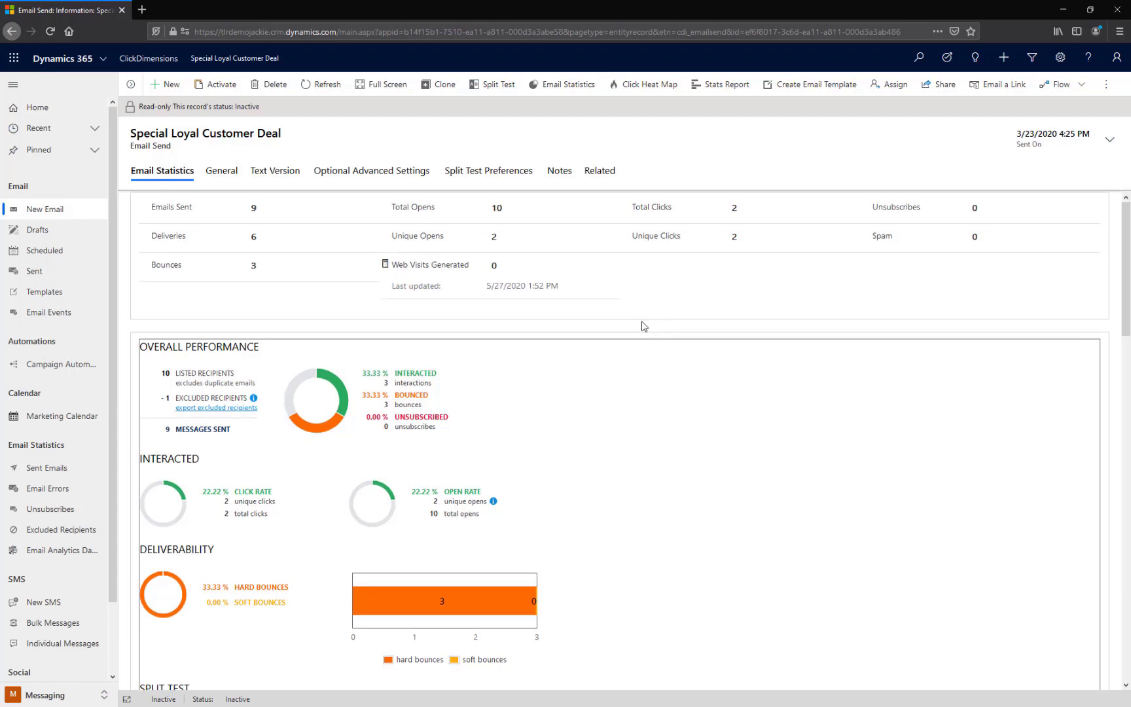
scroll(645, 327, down, 2)
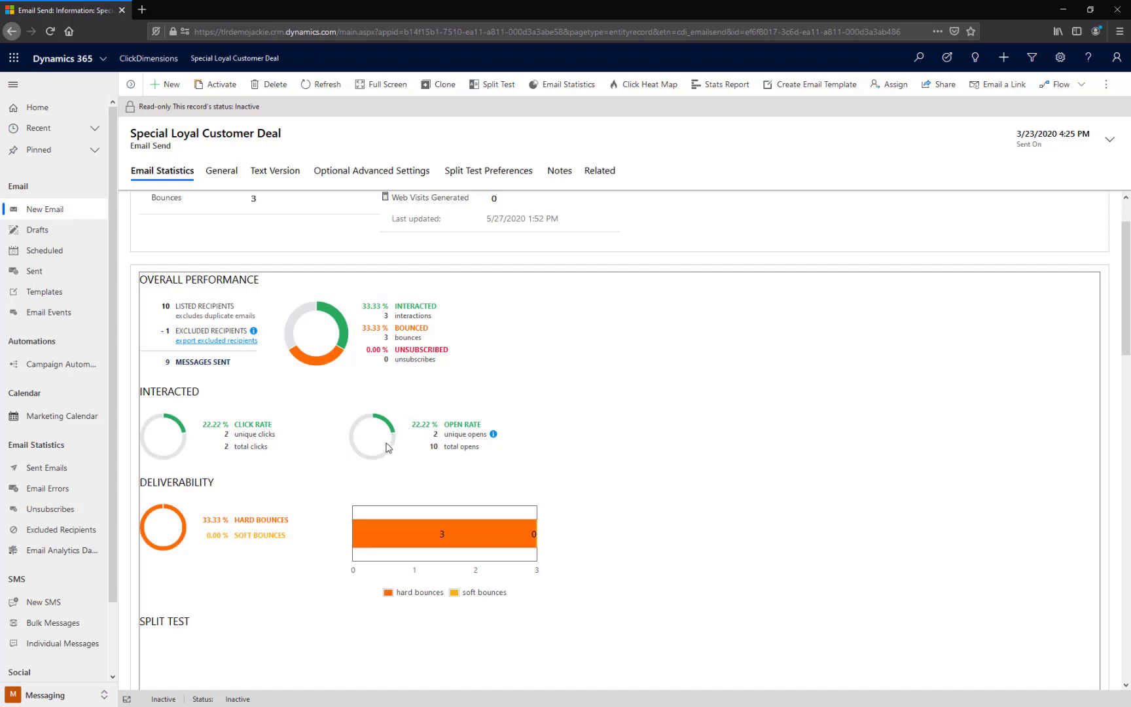
scroll(385, 448, down, 2)
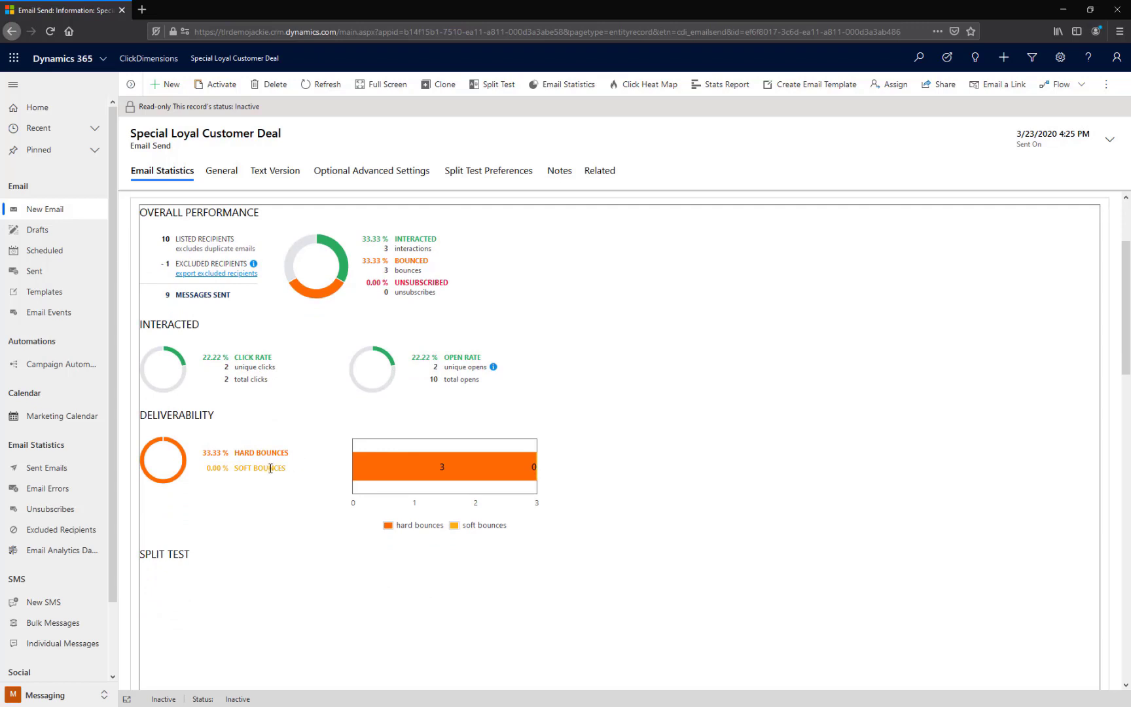
scroll(271, 468, down, 3)
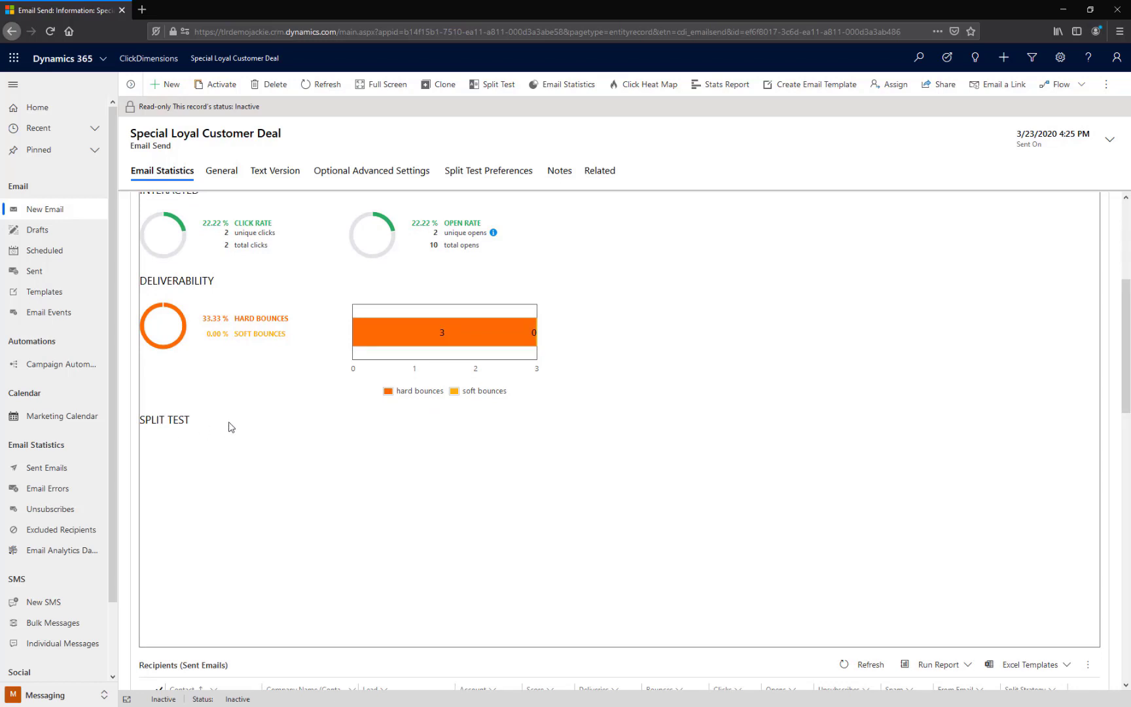
Step: Examine the email send's recipients through the second page, along with its email events and excluded emails
scroll(230, 427, down, 5)
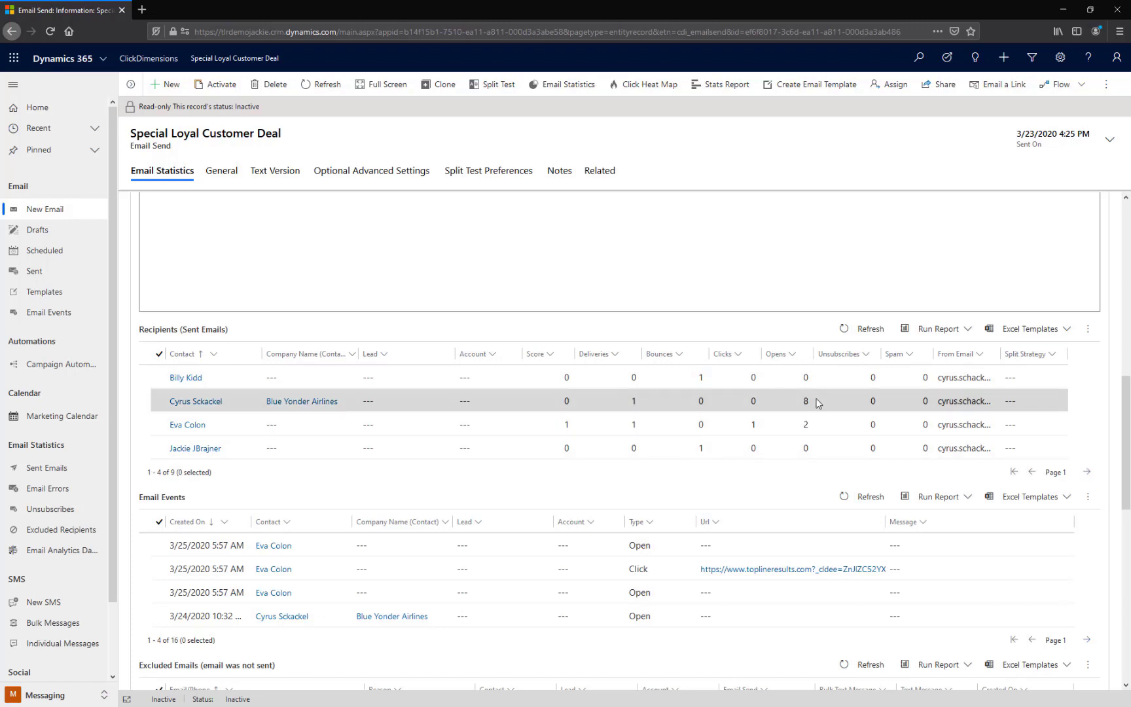
click(1087, 475)
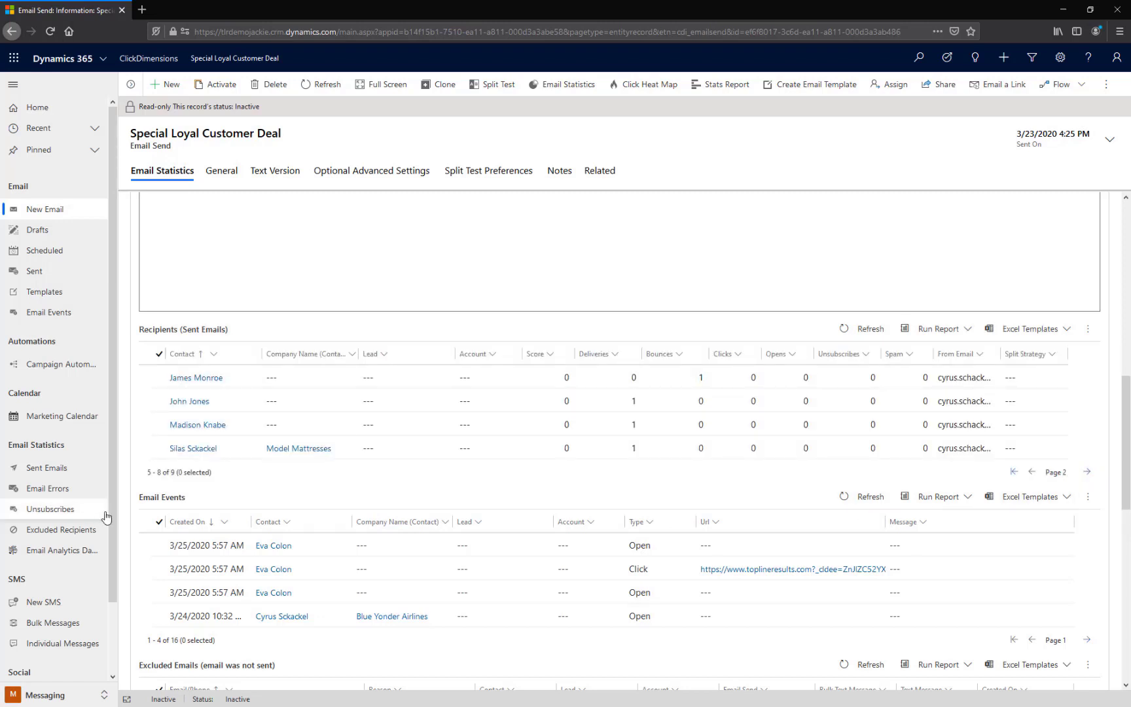
scroll(136, 501, down, 2)
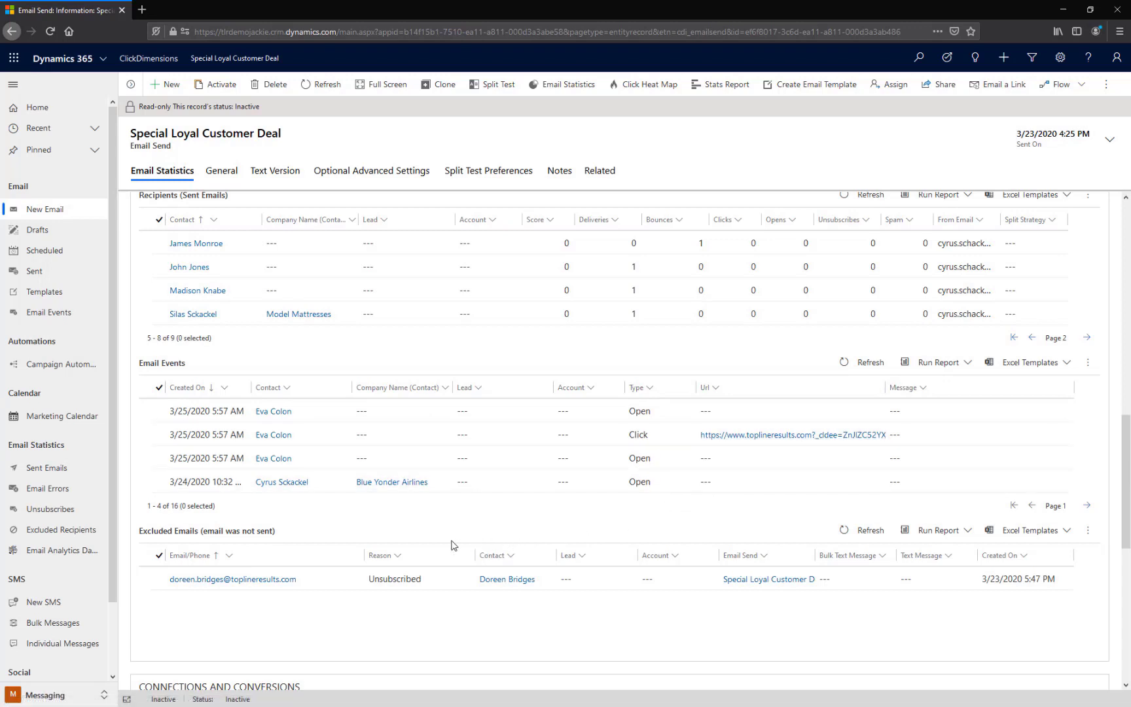
scroll(136, 531, down, 3)
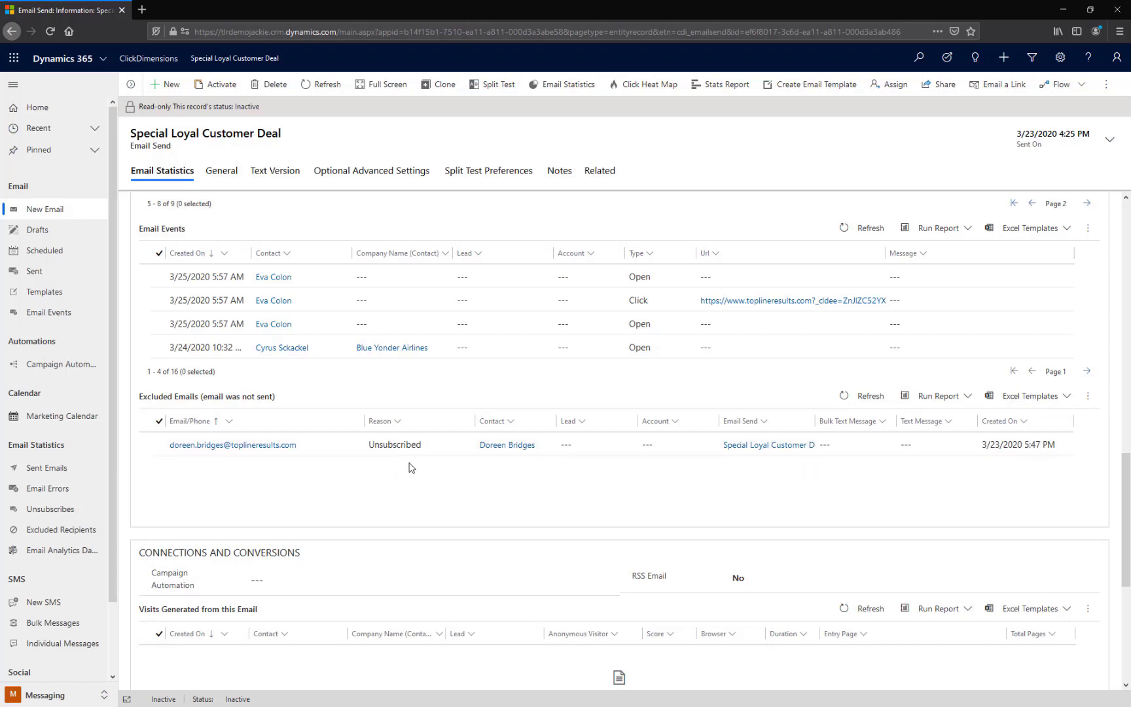
Step: Check the Connections and Conversions section for visits, forms and surveys generated from the email
scroll(409, 468, down, 3)
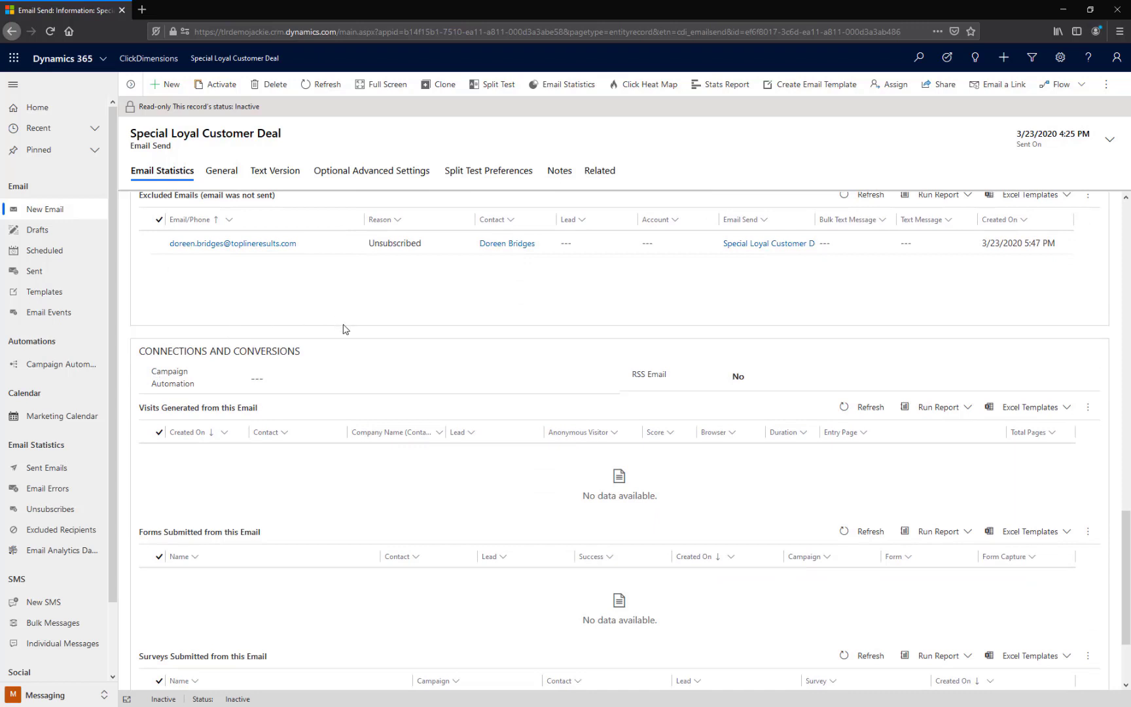
scroll(364, 335, down, 1)
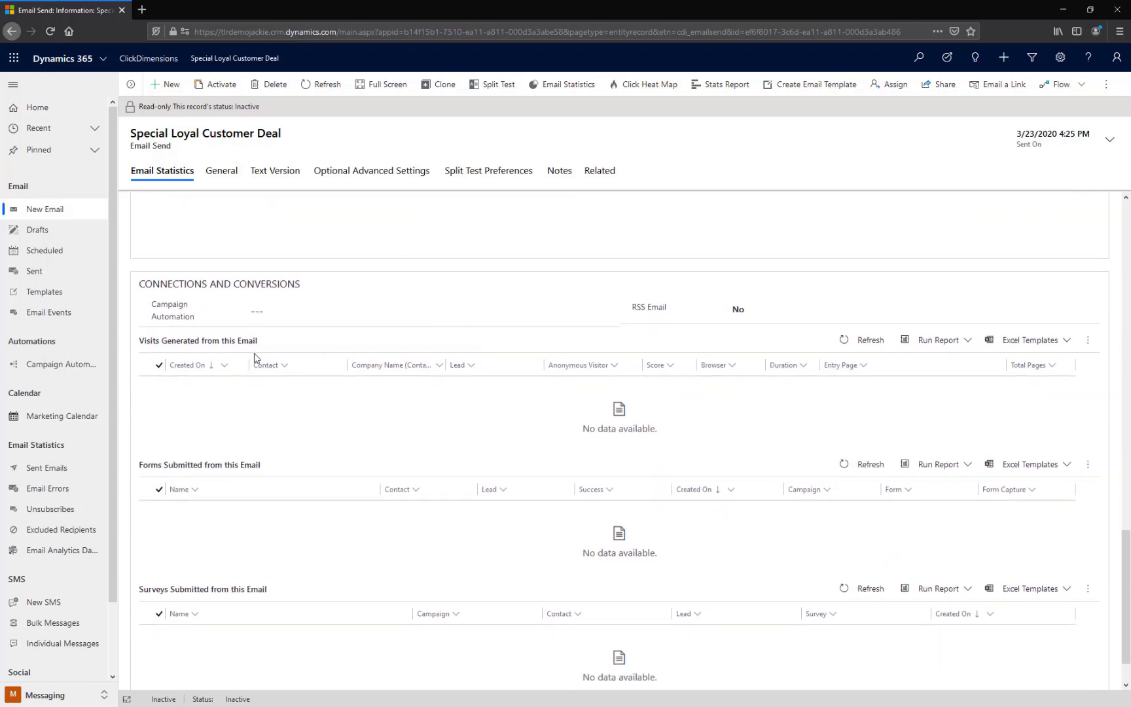
scroll(176, 458, down, 1)
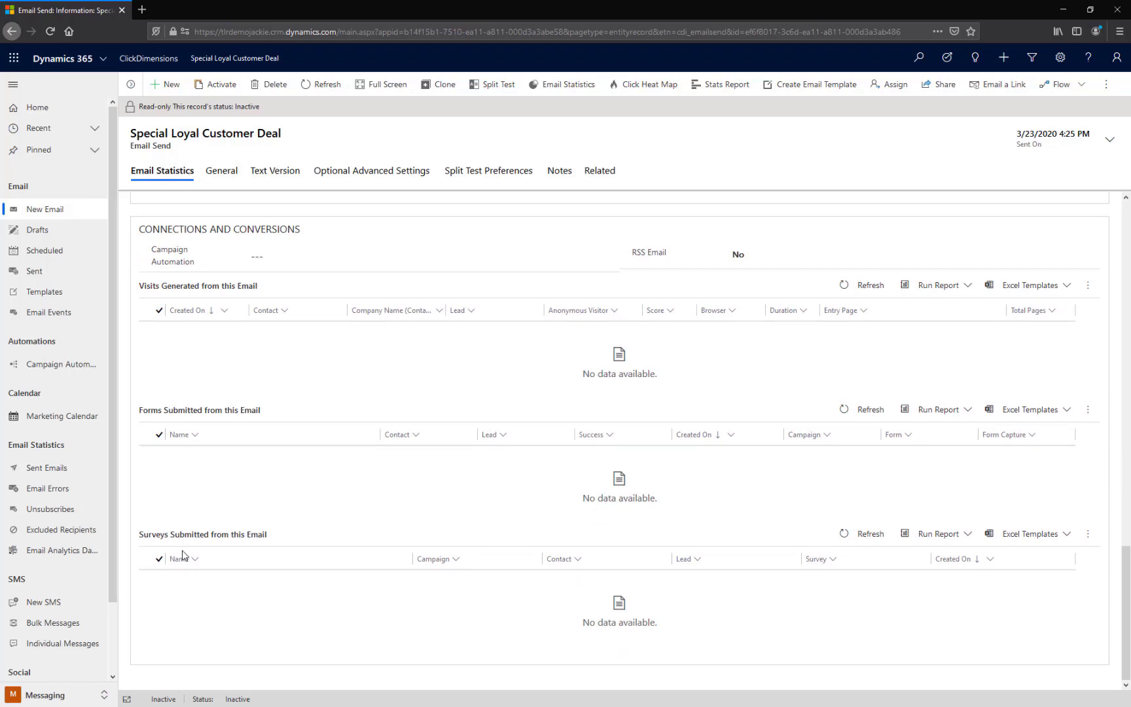
Step: Open the detailed Email Statistics report for the Special Loyal Customer Deal email send
scroll(120, 451, up, 7)
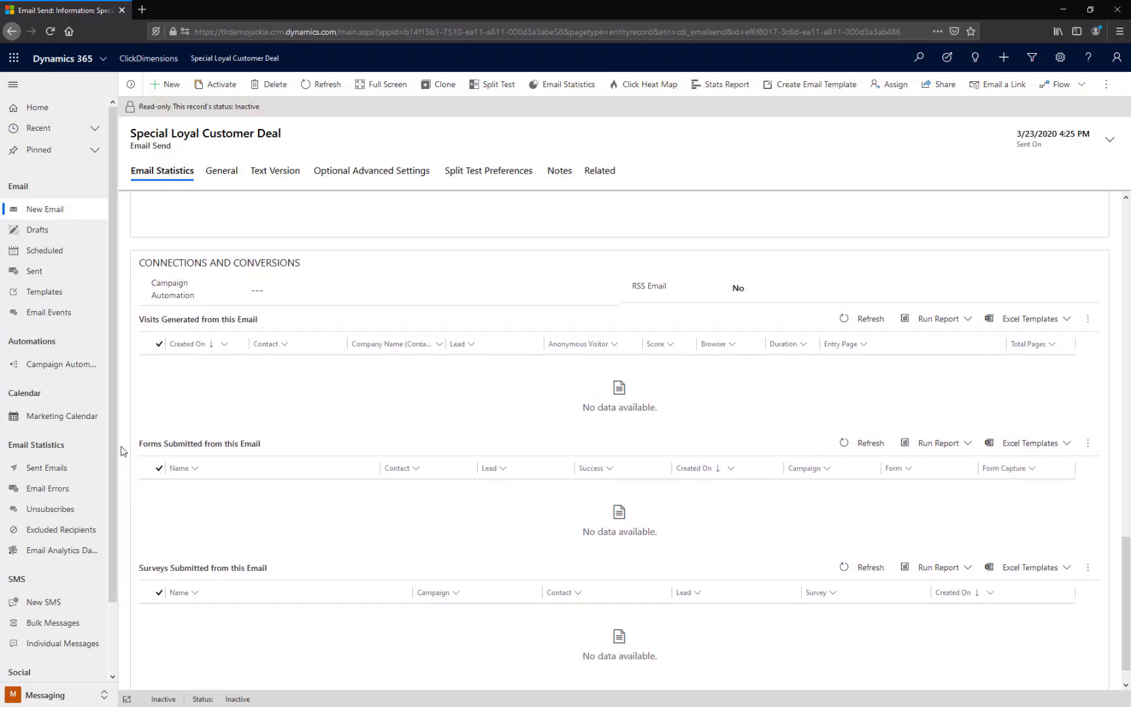
scroll(120, 451, up, 11)
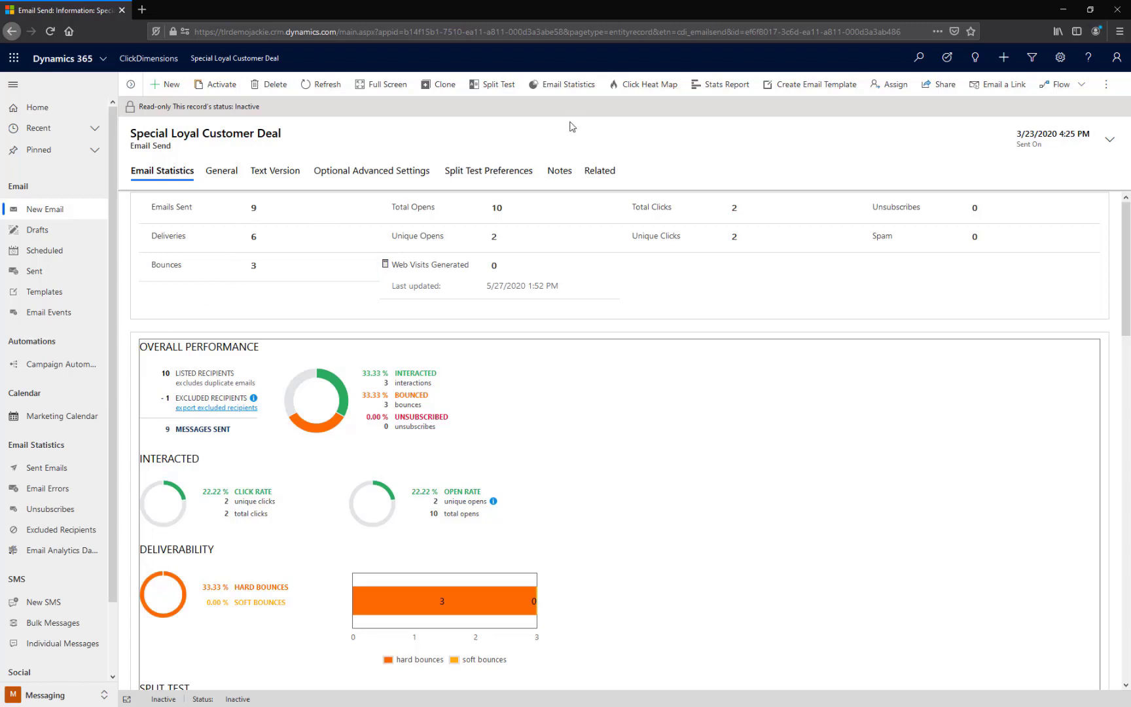
click(571, 87)
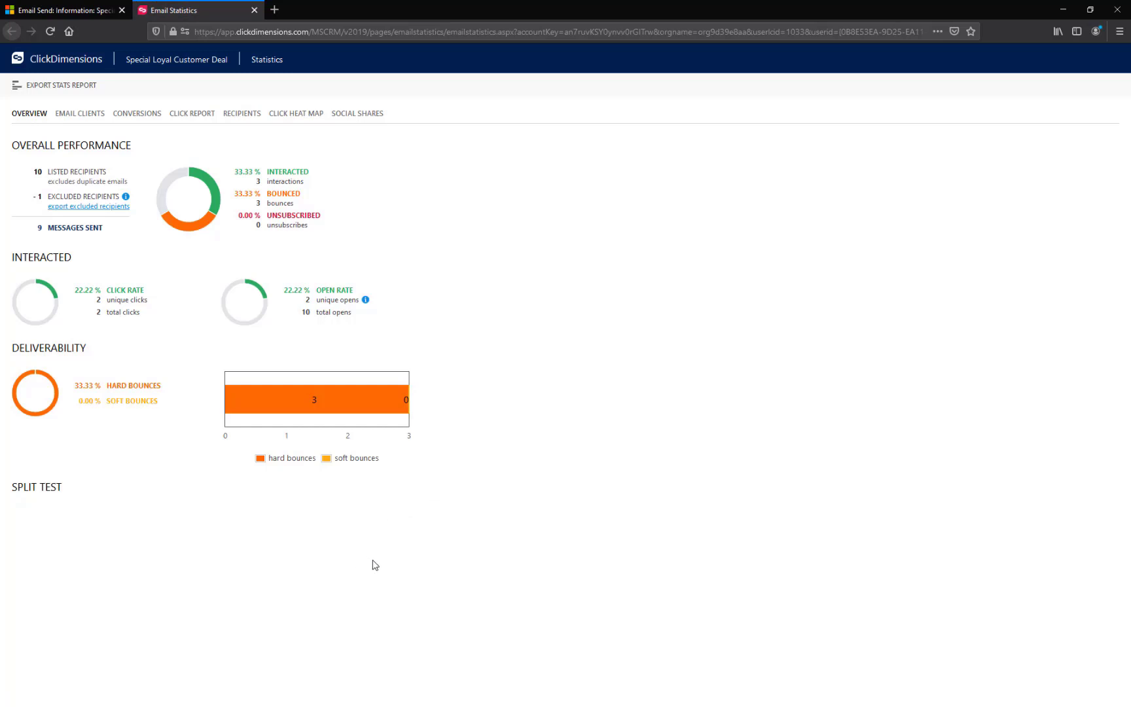
Step: View the report's email clients, conversions and click report pages
click(87, 116)
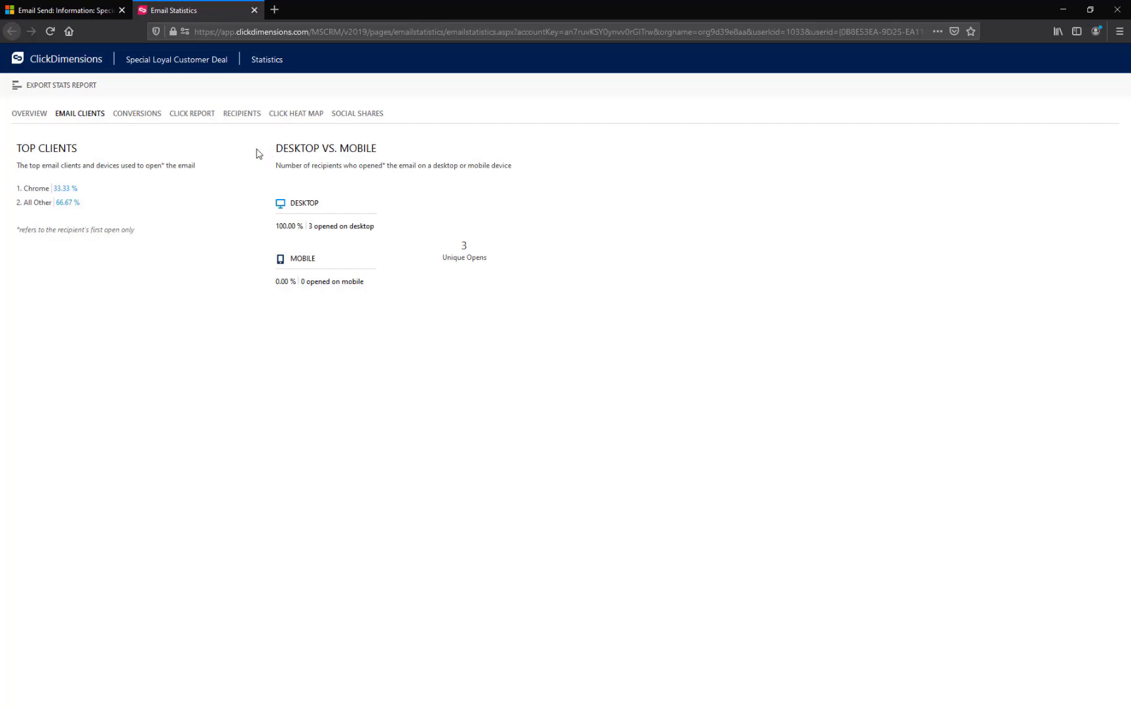
click(146, 122)
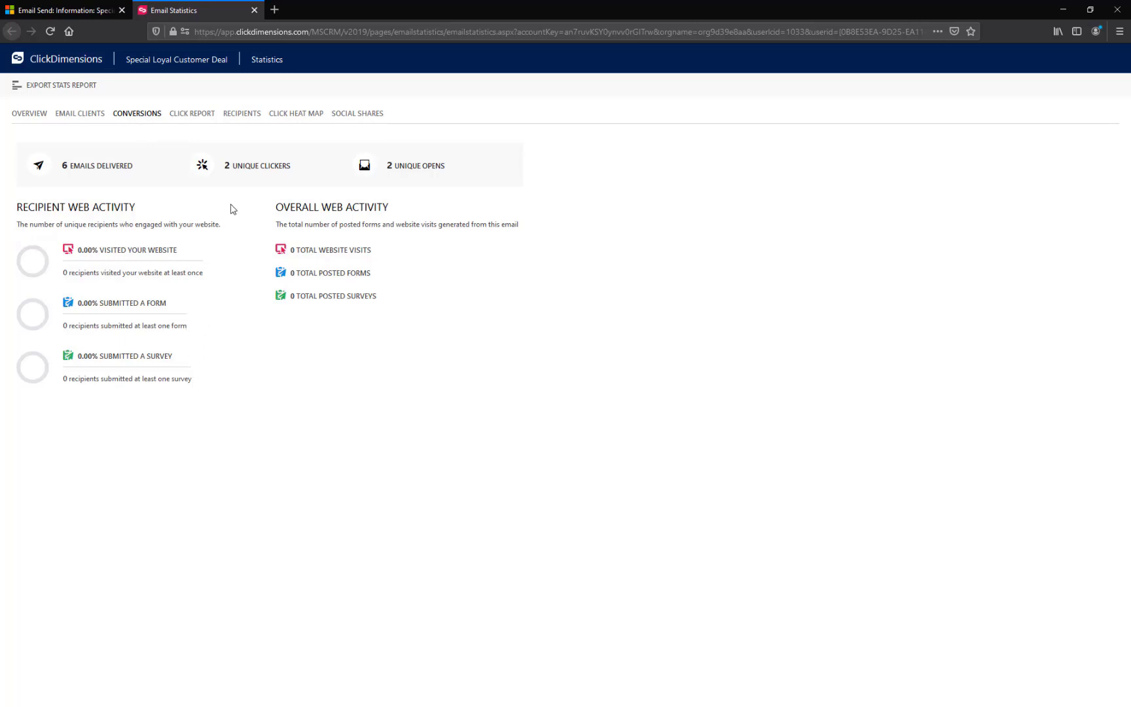
click(193, 118)
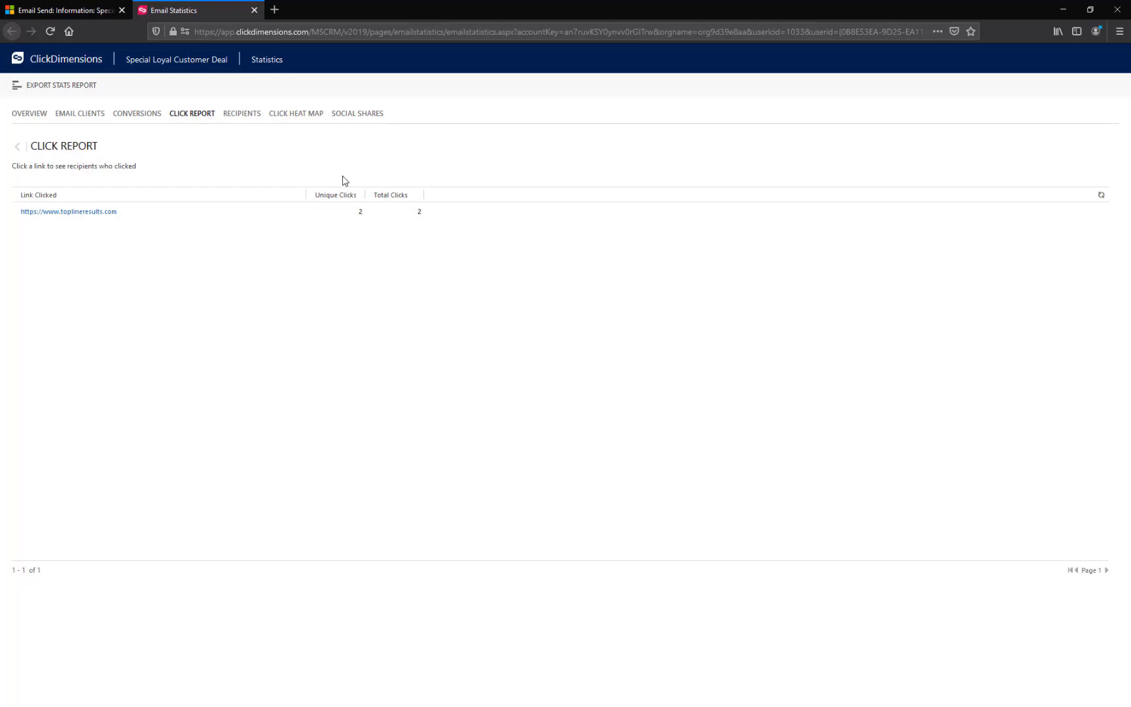
Step: View the report's recipients, inspect the links clicked by the first listed contact, and return to the recipient list
click(237, 116)
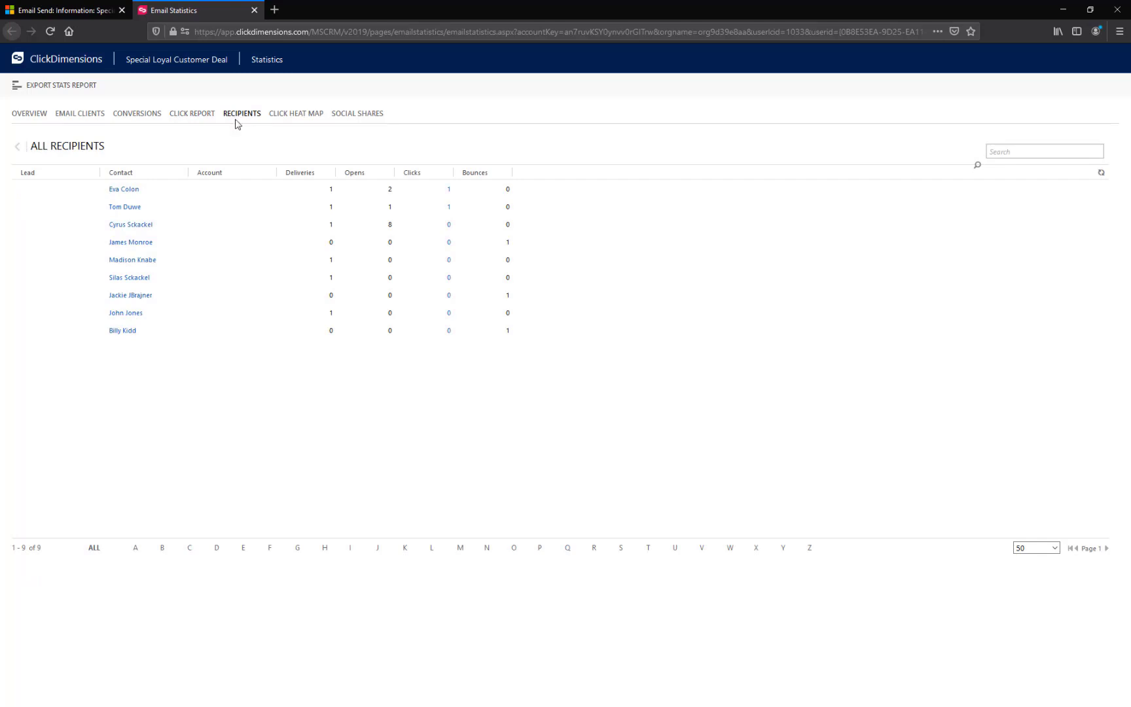
click(449, 191)
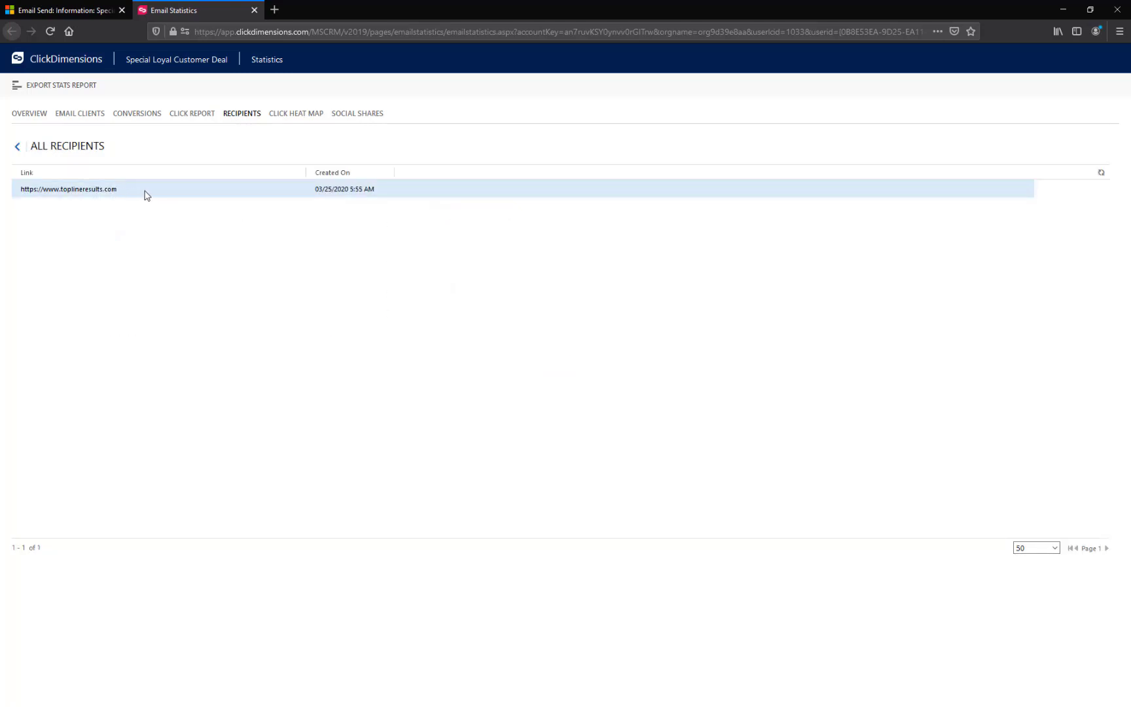
click(19, 148)
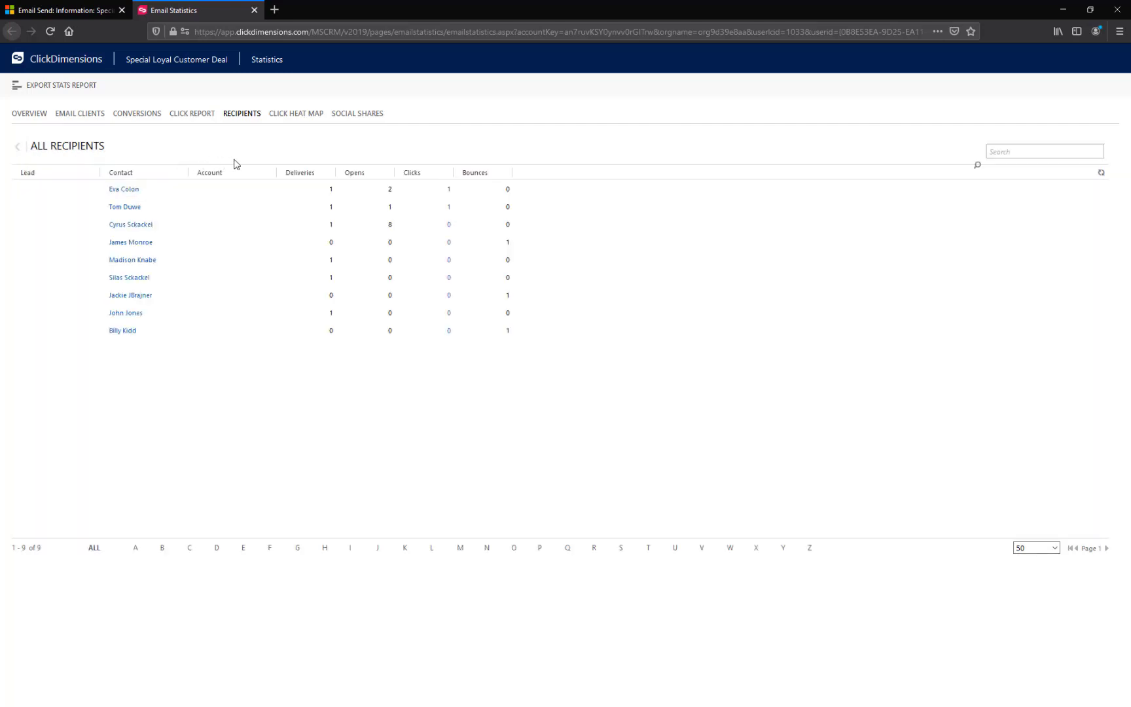
Step: Inspect the click heat map on the email's Click Here to Set up a Time button, and view the social shares
click(295, 116)
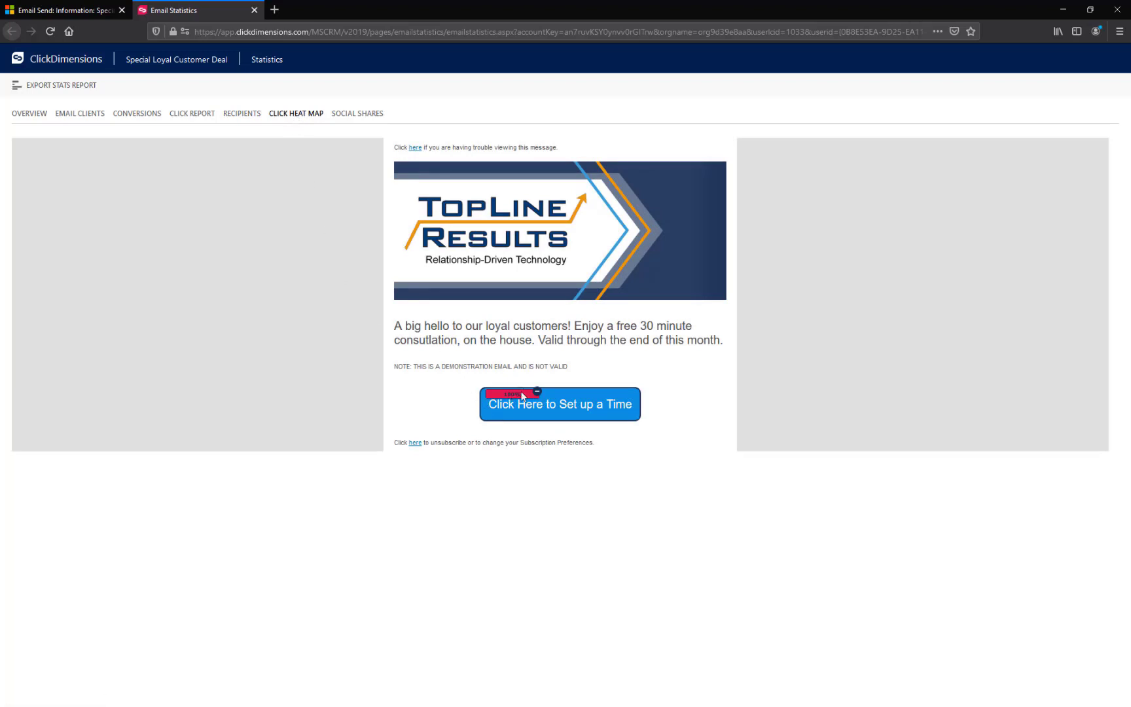
mouse_move(523, 396)
click(356, 116)
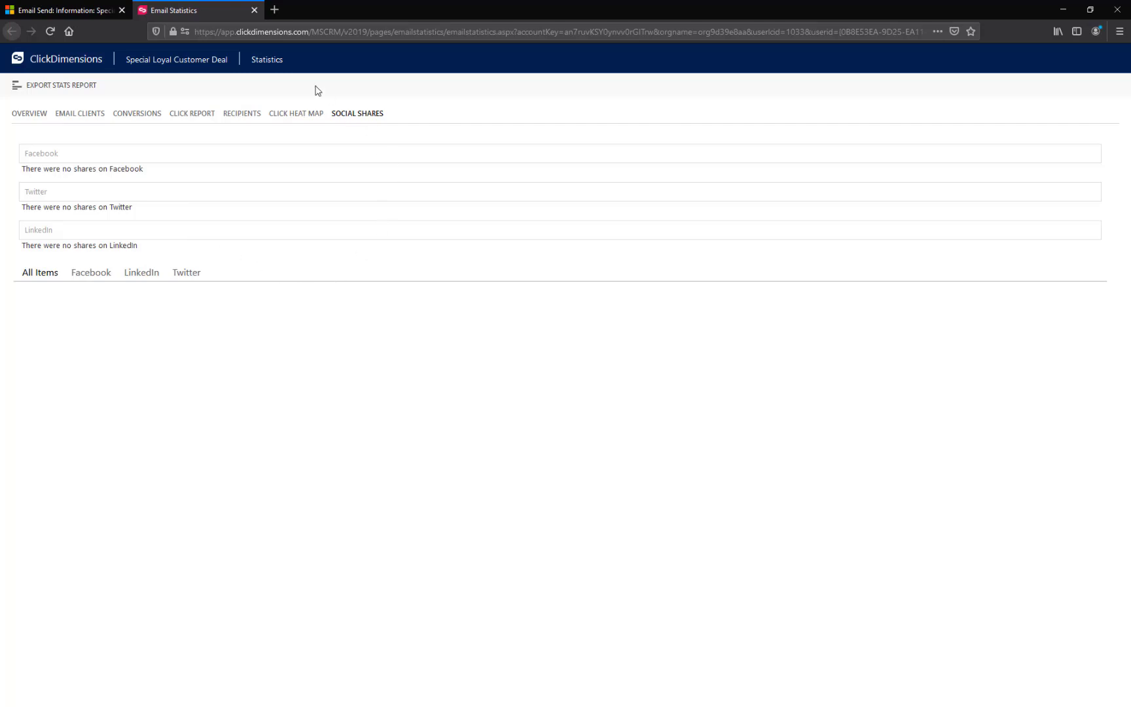
Step: Close the statistics report and look over the email send record's statistics and recipient lists again
click(255, 10)
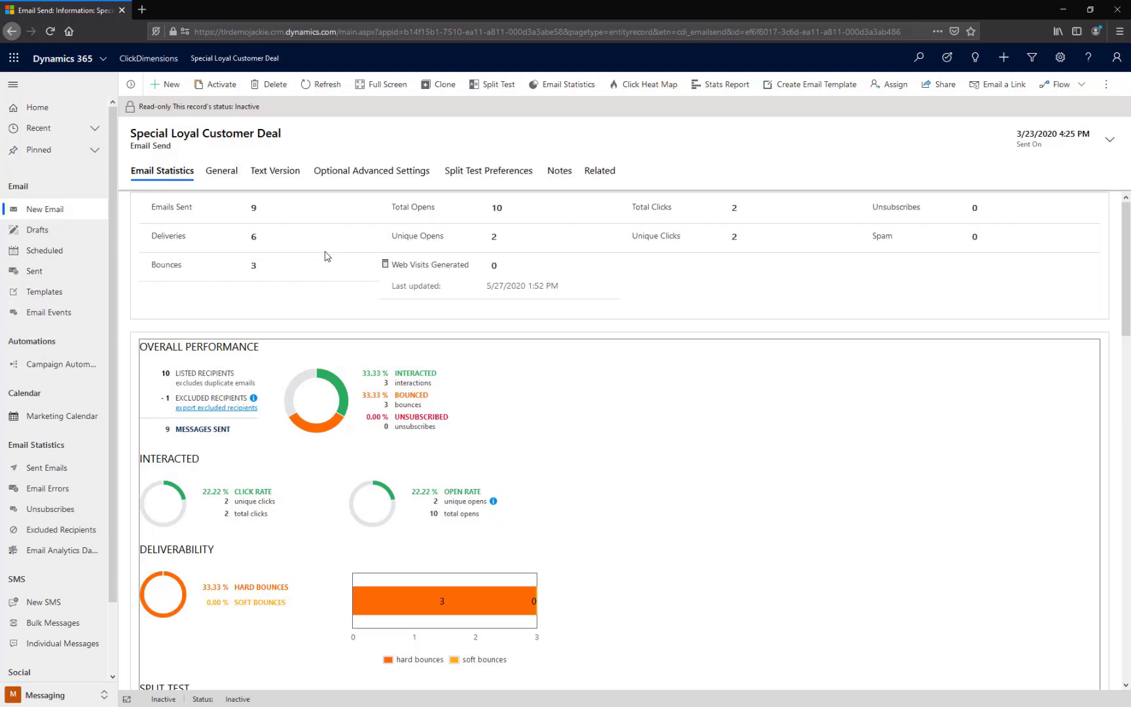
scroll(327, 256, down, 10)
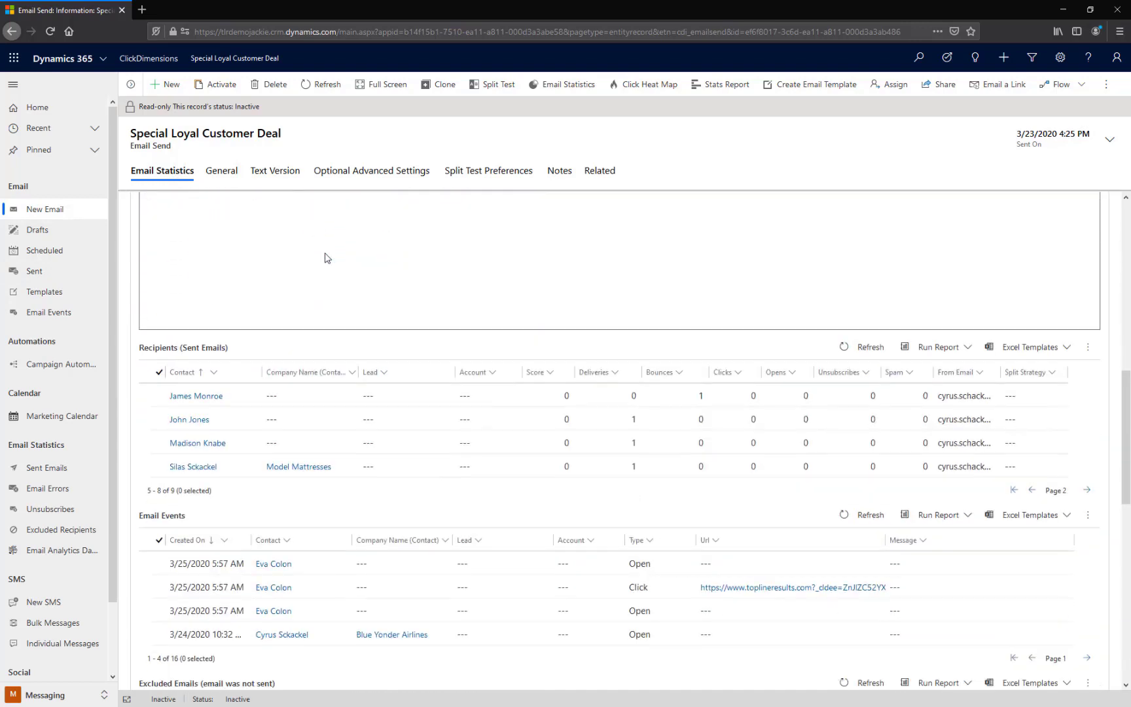
scroll(365, 277, up, 10)
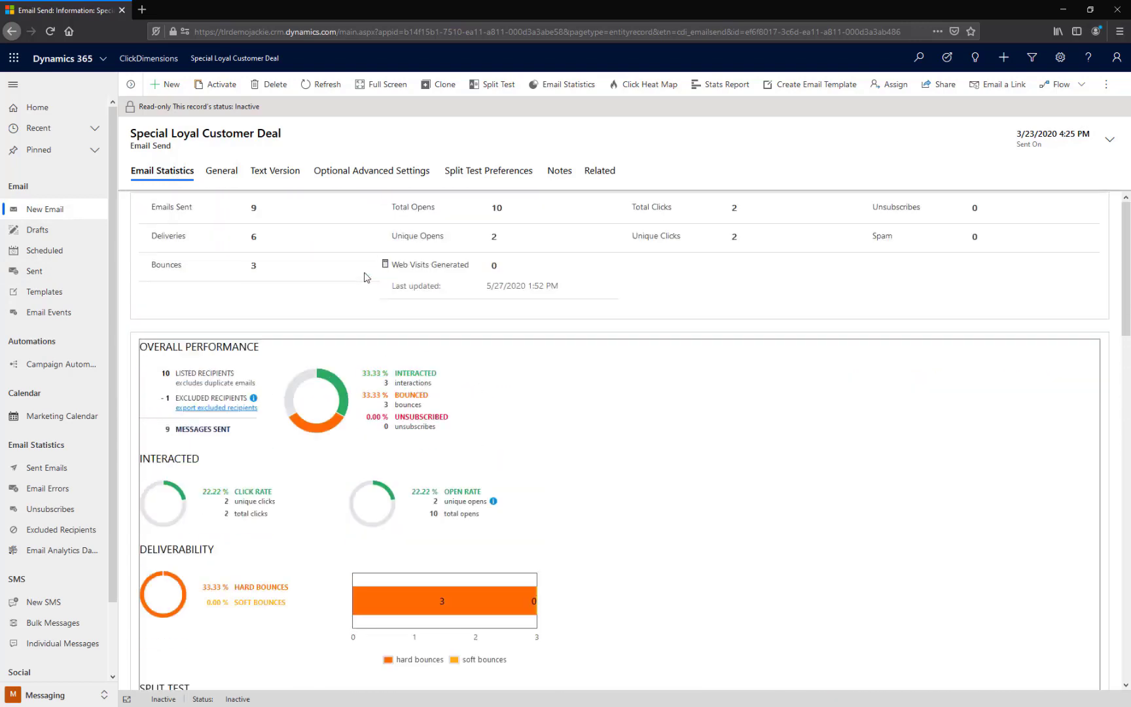